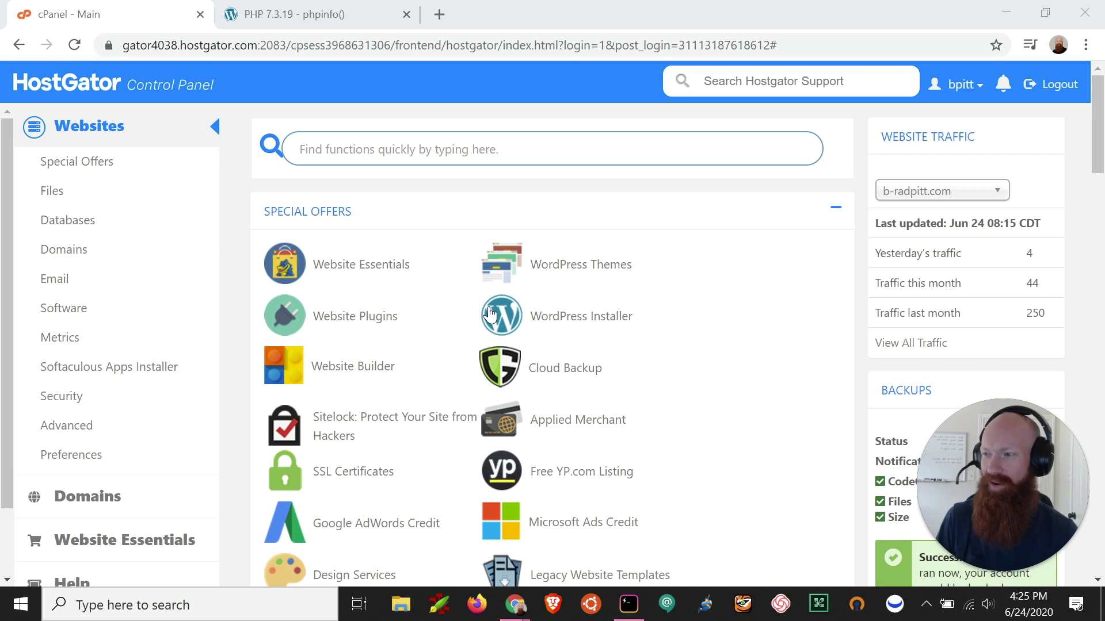
- Load the b-radpitt.com site root by removing /phpinfo.php from the phpinfo tab's address
click(315, 18)
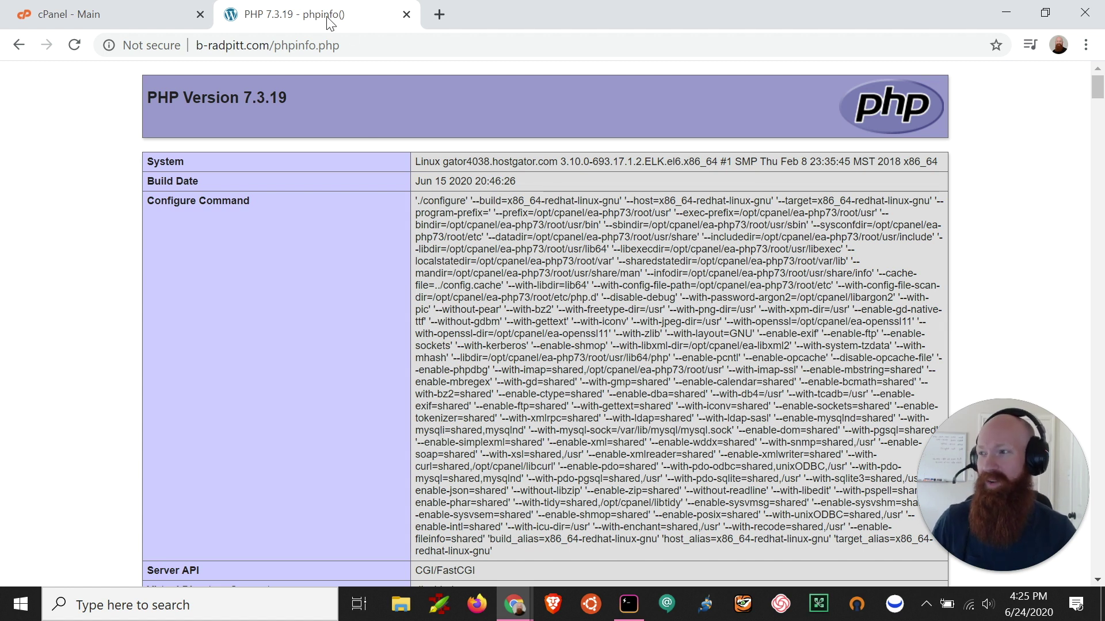
drag(362, 45, 287, 49)
key(BackSpace)
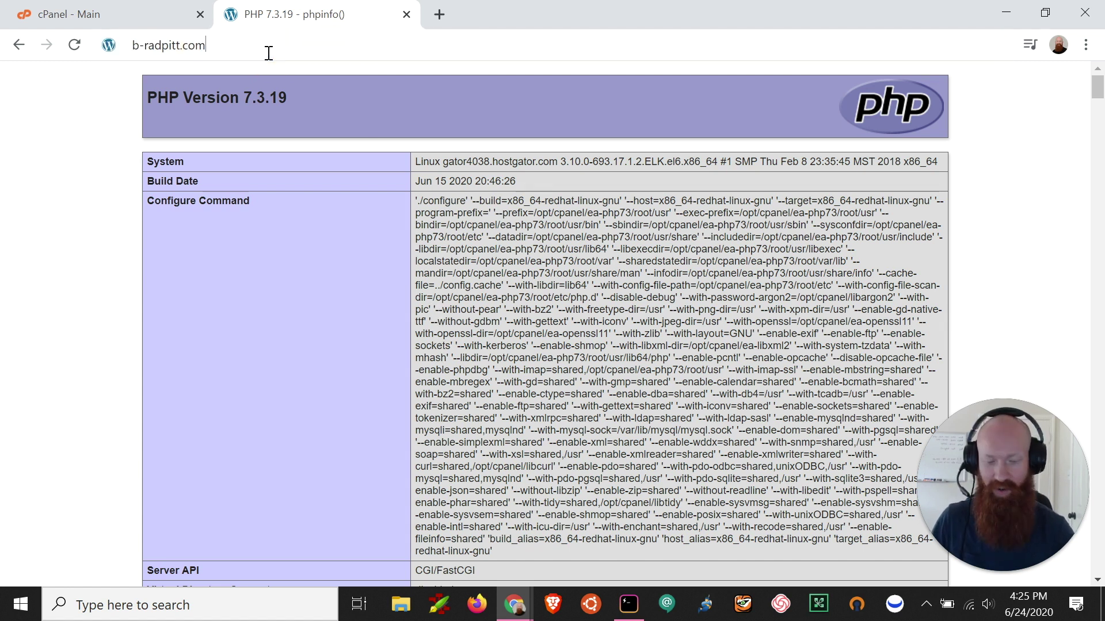
key(Return)
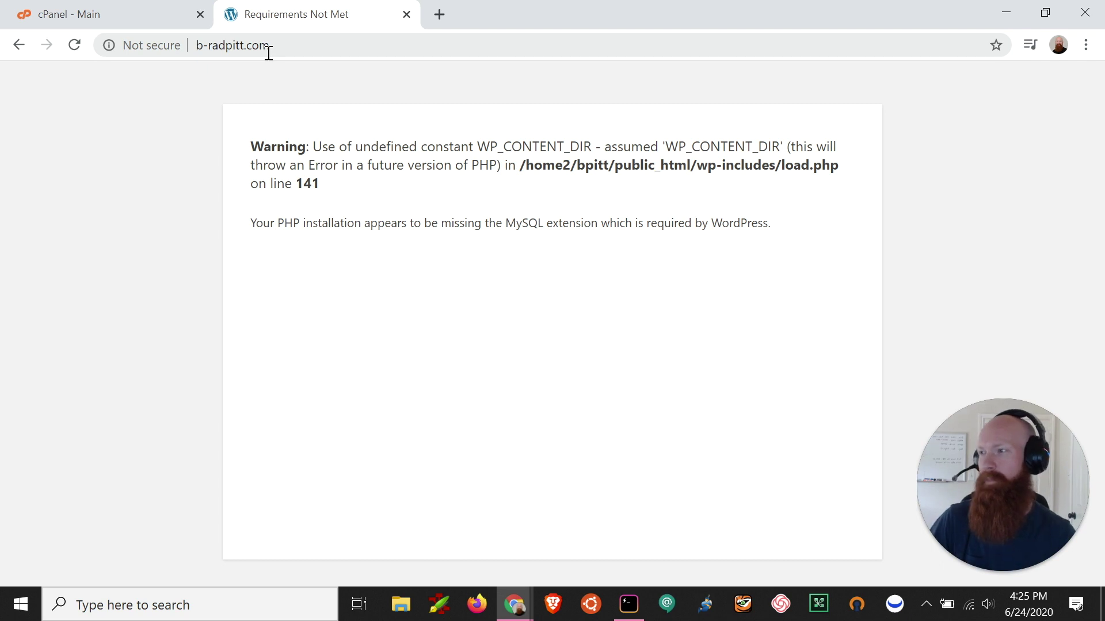
- Open File Manager from the cPanel home page and browse into the public_html folder
click(69, 14)
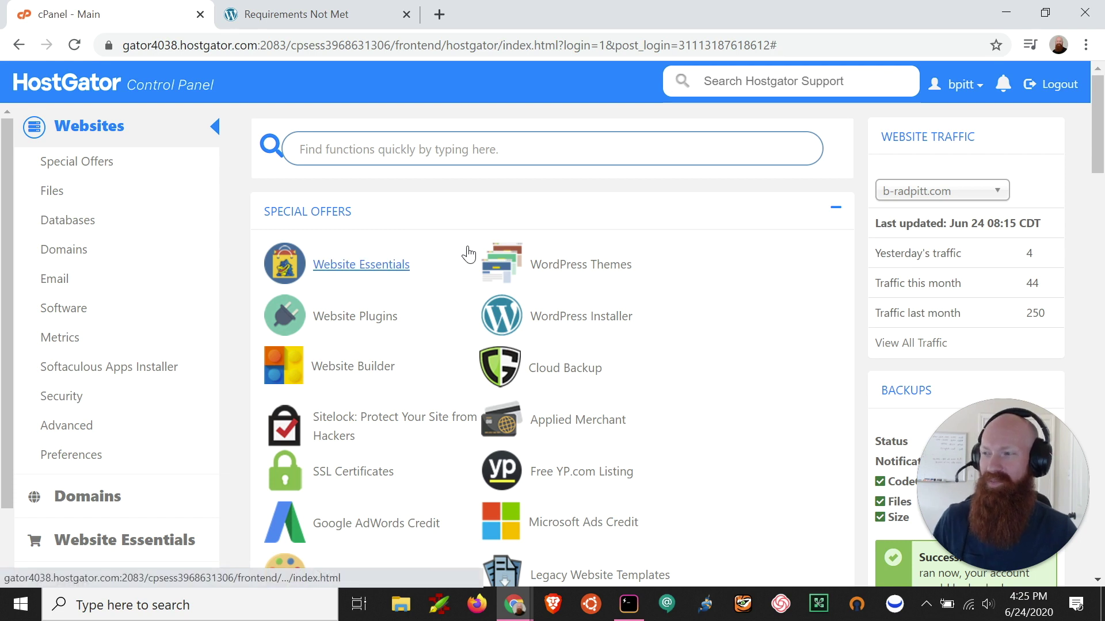
scroll(469, 252, down, 5)
scroll(469, 253, down, 1)
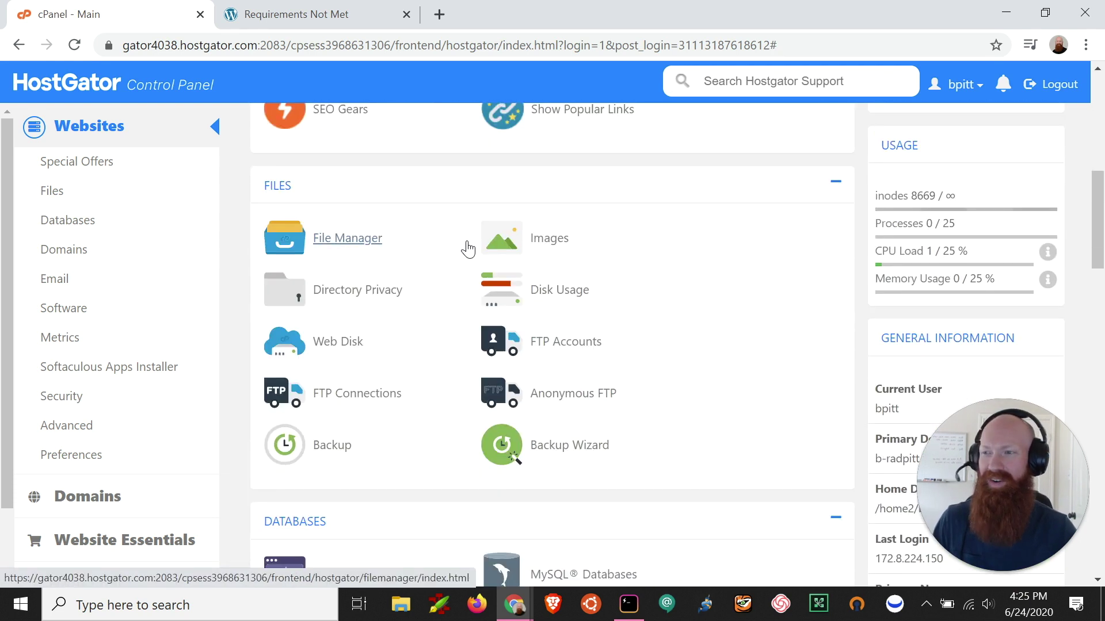
click(370, 242)
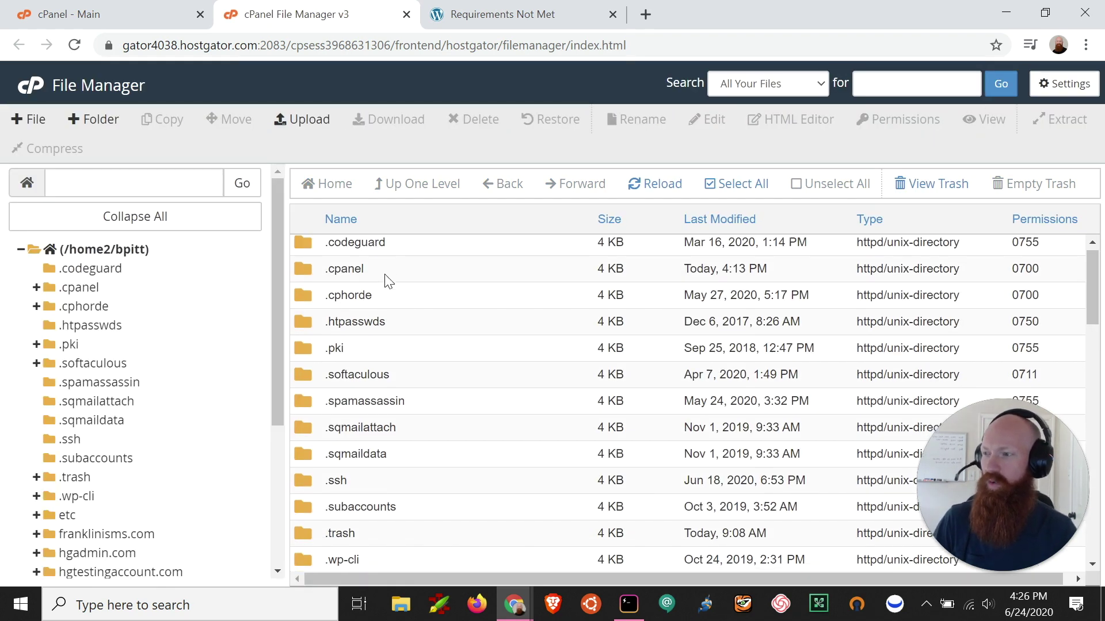
scroll(380, 259, down, 4)
scroll(397, 285, down, 3)
scroll(406, 298, down, 2)
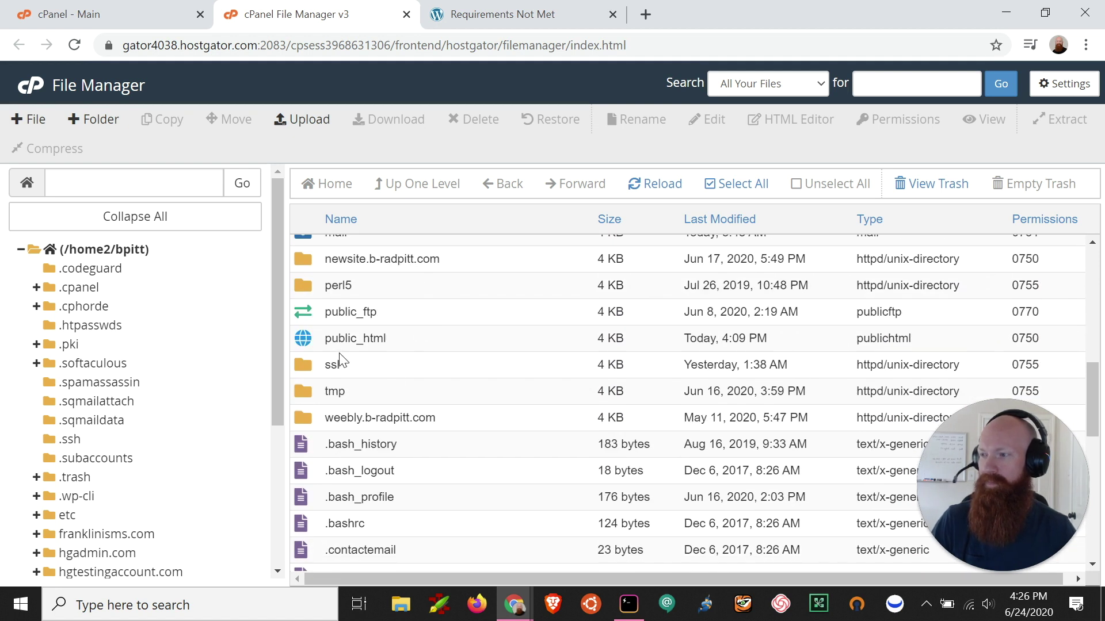
double_click(342, 350)
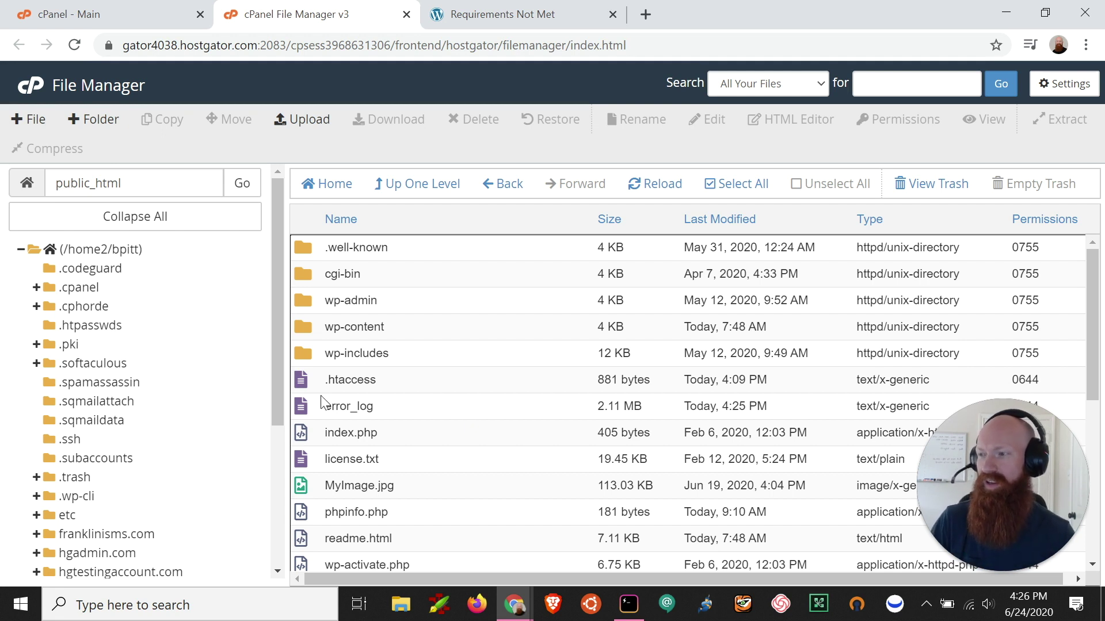
click(307, 387)
right_click(306, 387)
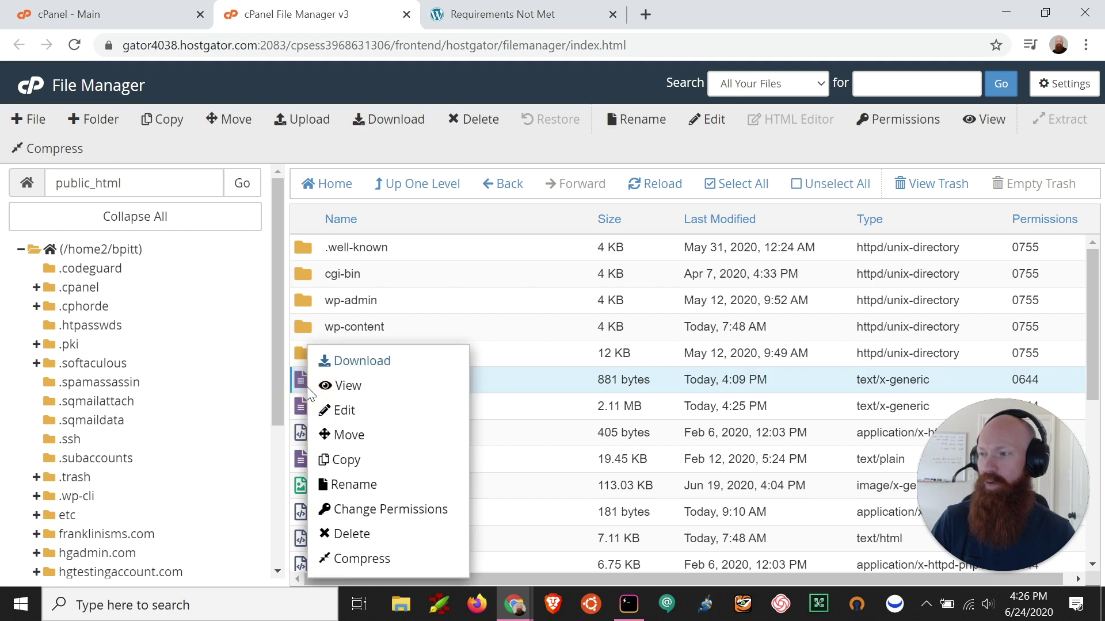
click(345, 386)
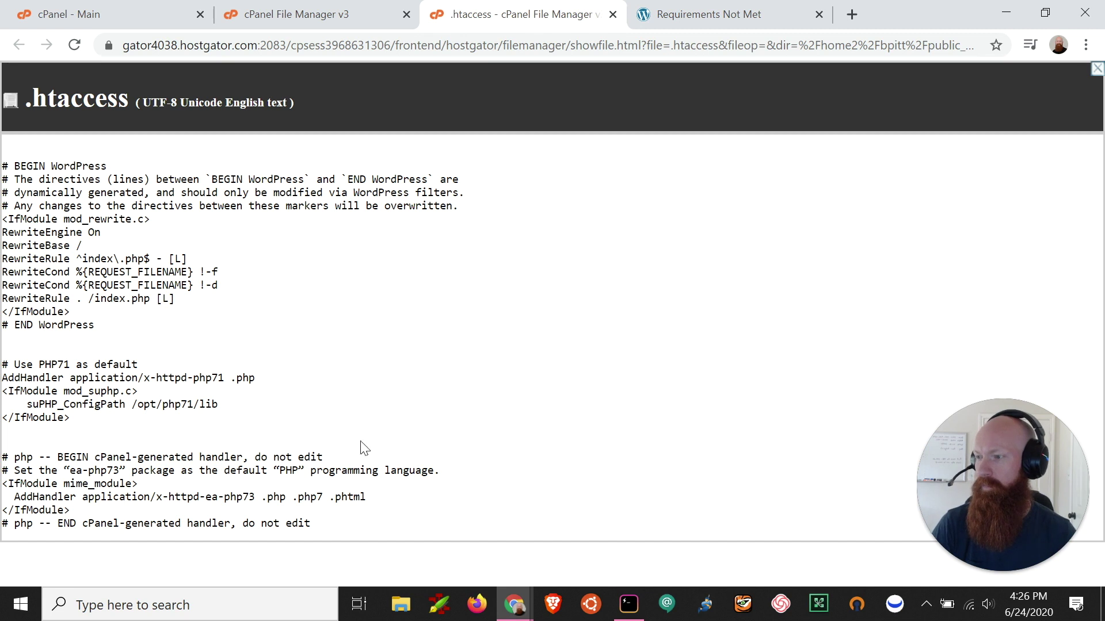
drag(313, 524, 3, 460)
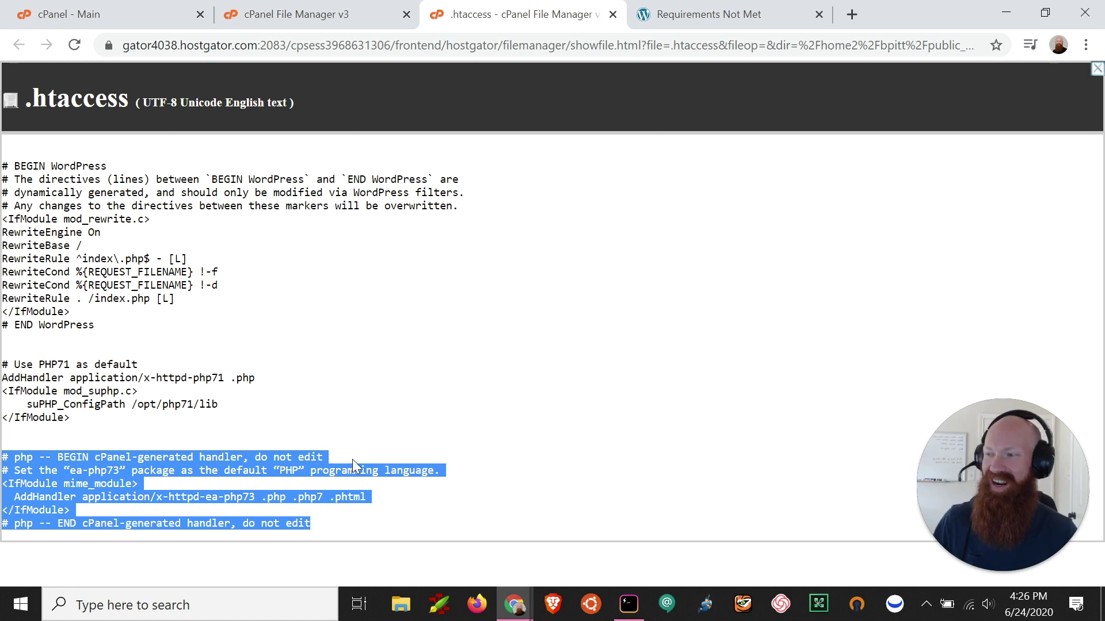
click(108, 440)
mouse_move(71, 420)
mouse_down()
mouse_move(25, 406)
mouse_move(2, 364)
mouse_up()
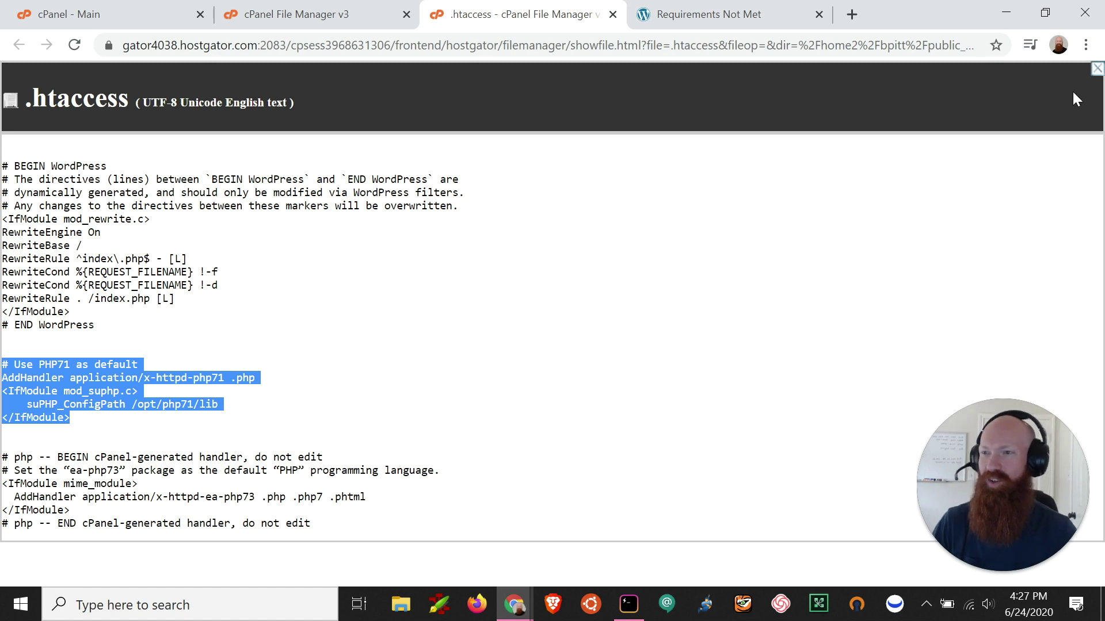
click(1098, 73)
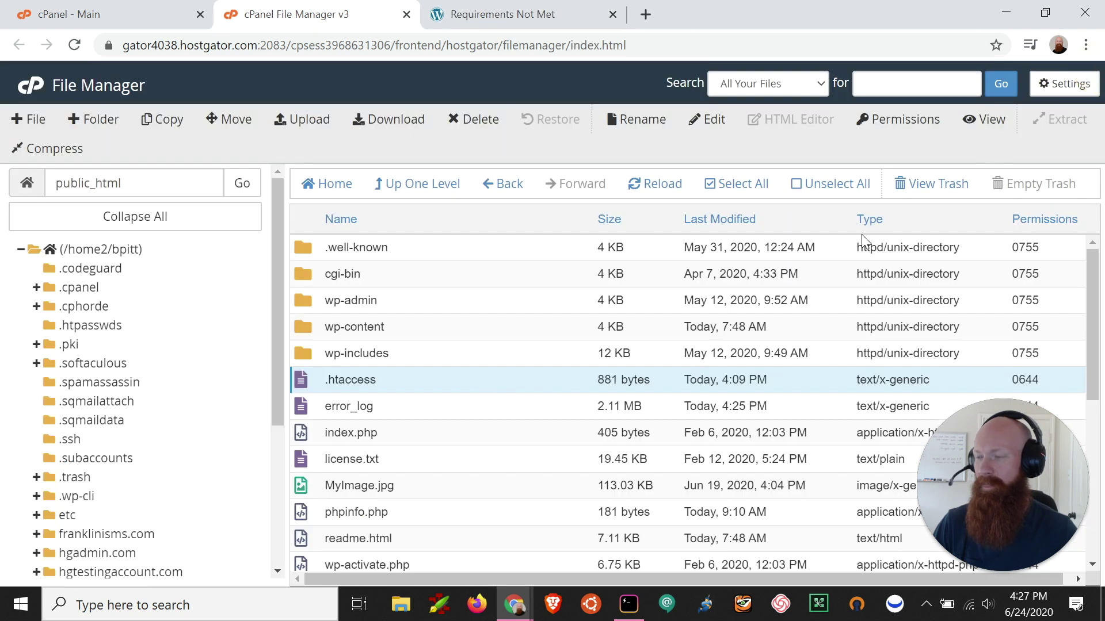
- Copy .htaccess to /public_html/.htaccess.bak, then select the new copy and the original
right_click(353, 384)
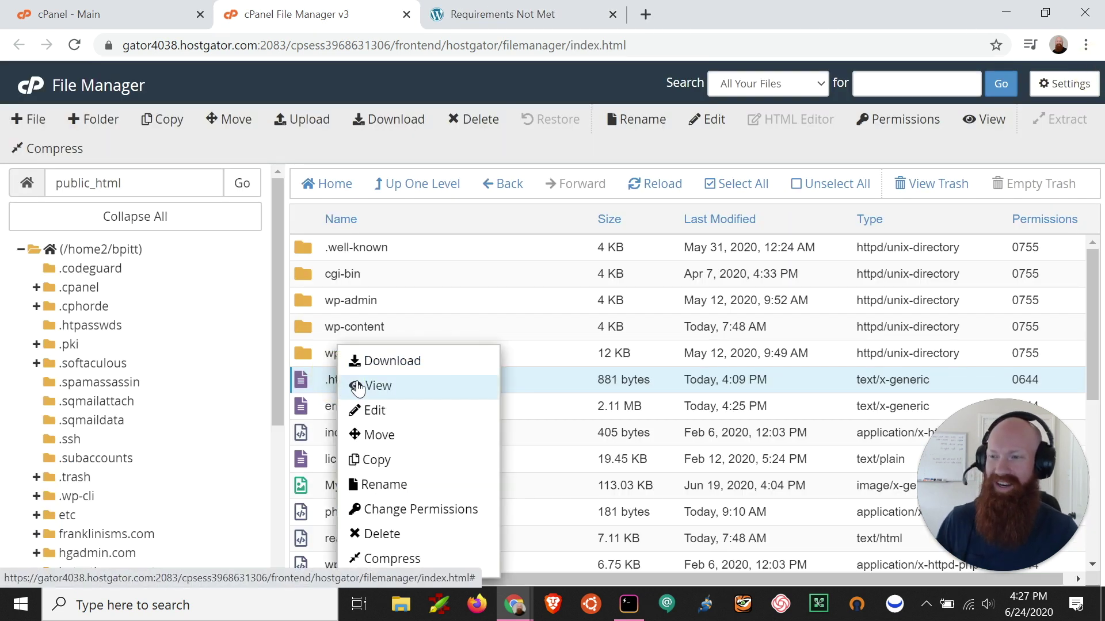
click(386, 465)
text(/public_html/.h)
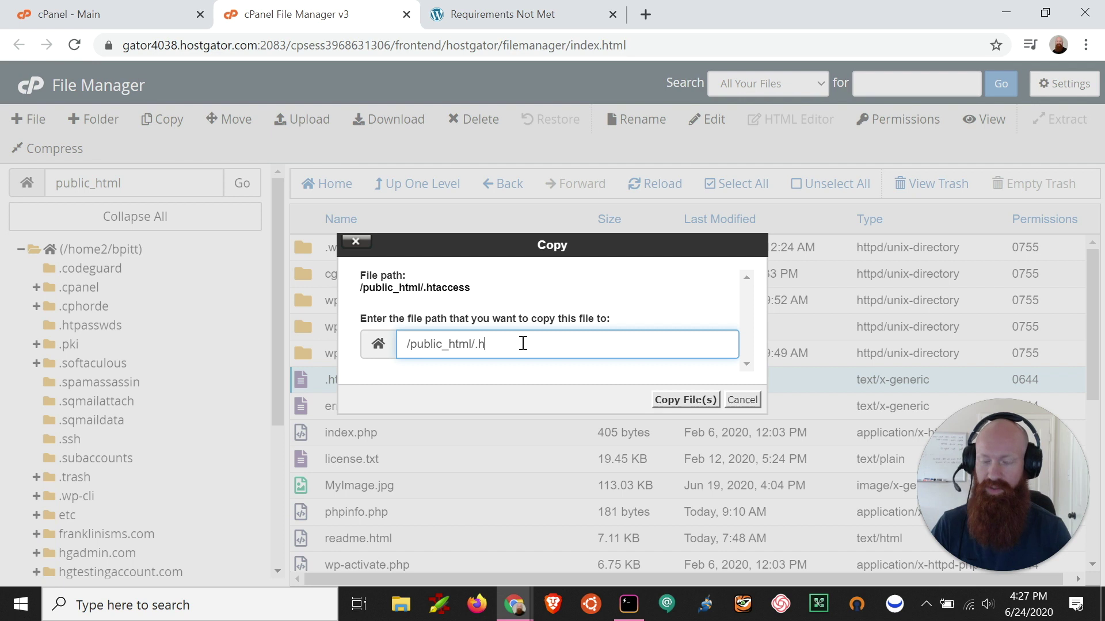
text(taccess)
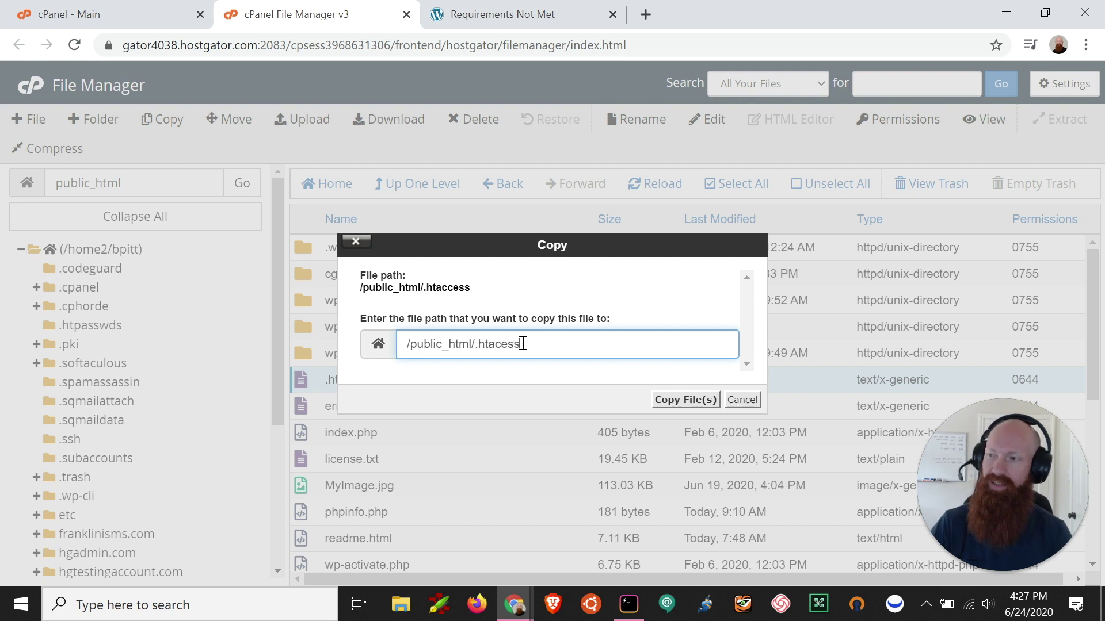
text(.bak)
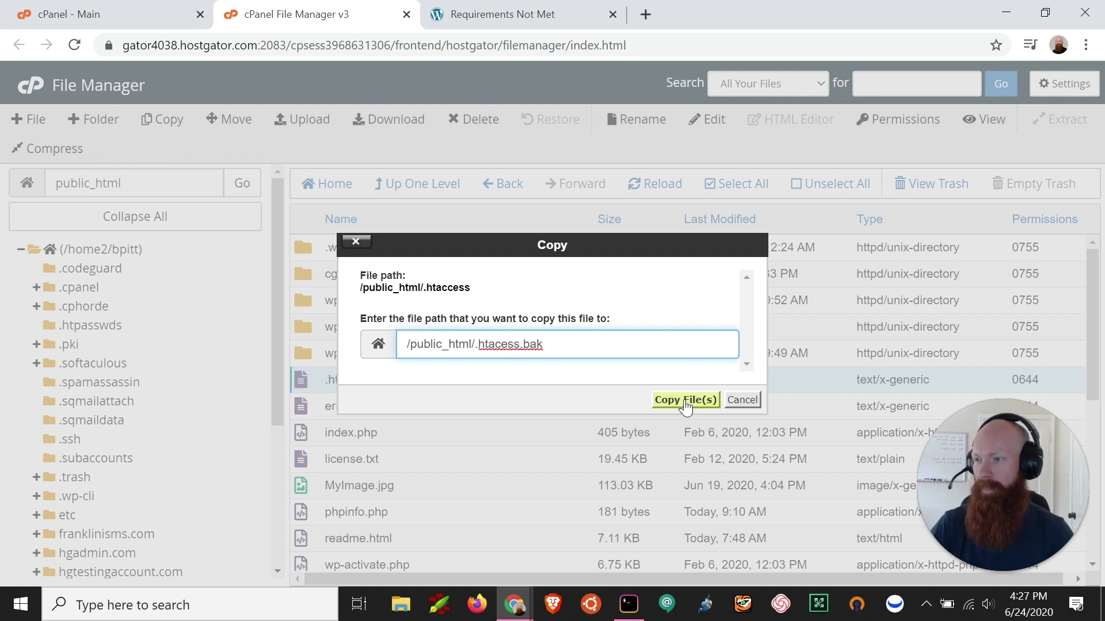
click(685, 403)
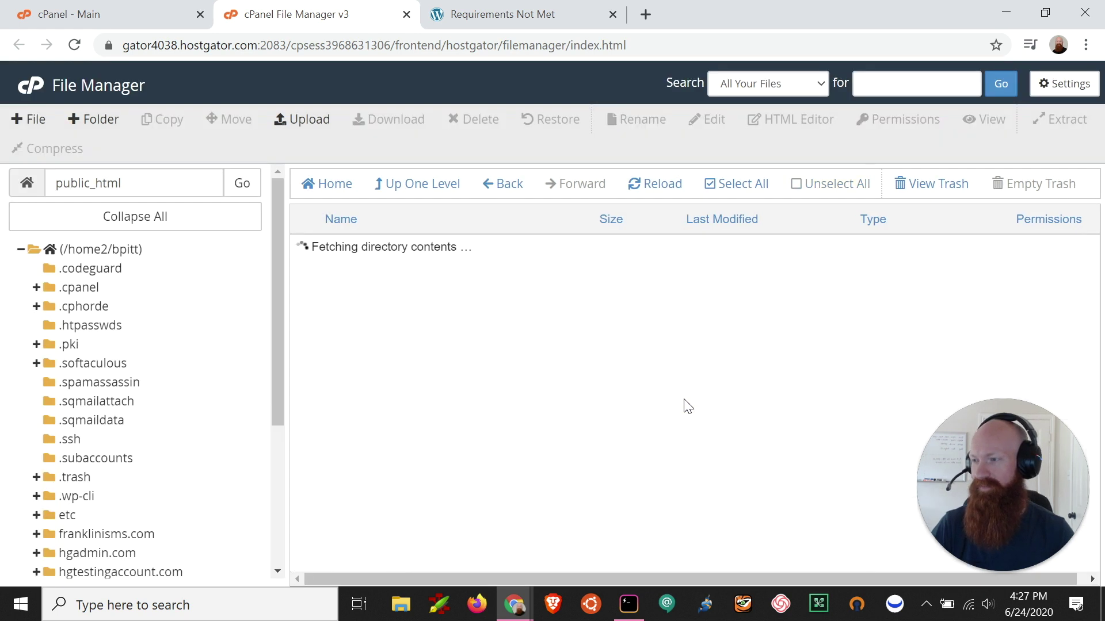
click(311, 408)
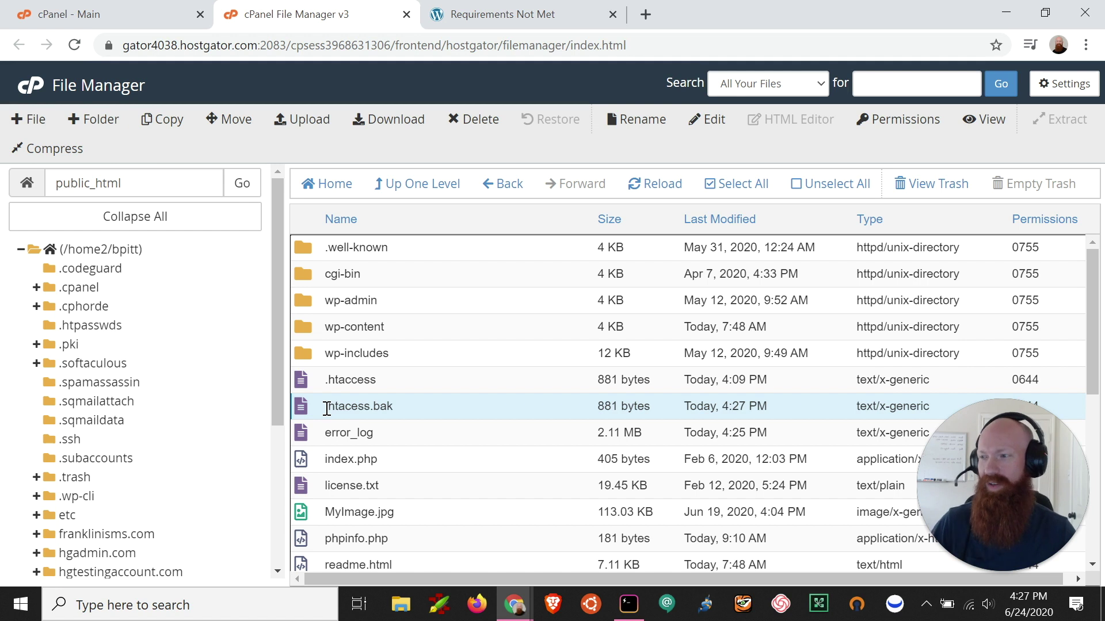
click(302, 377)
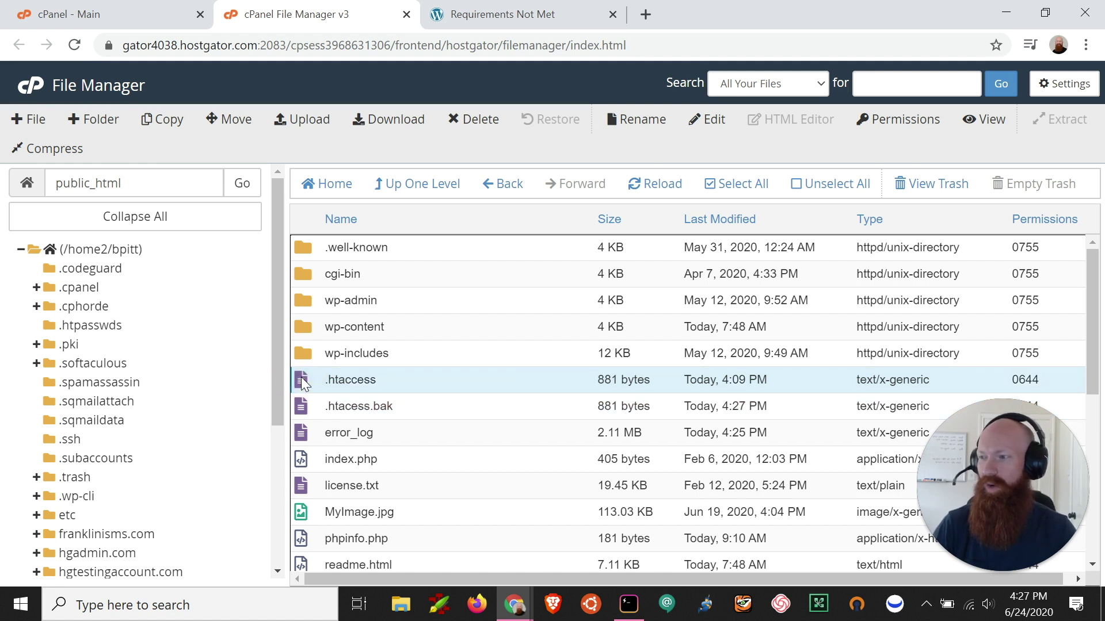
- Open .htaccess in the file editor and dismiss the translation offer
right_click(302, 377)
click(336, 410)
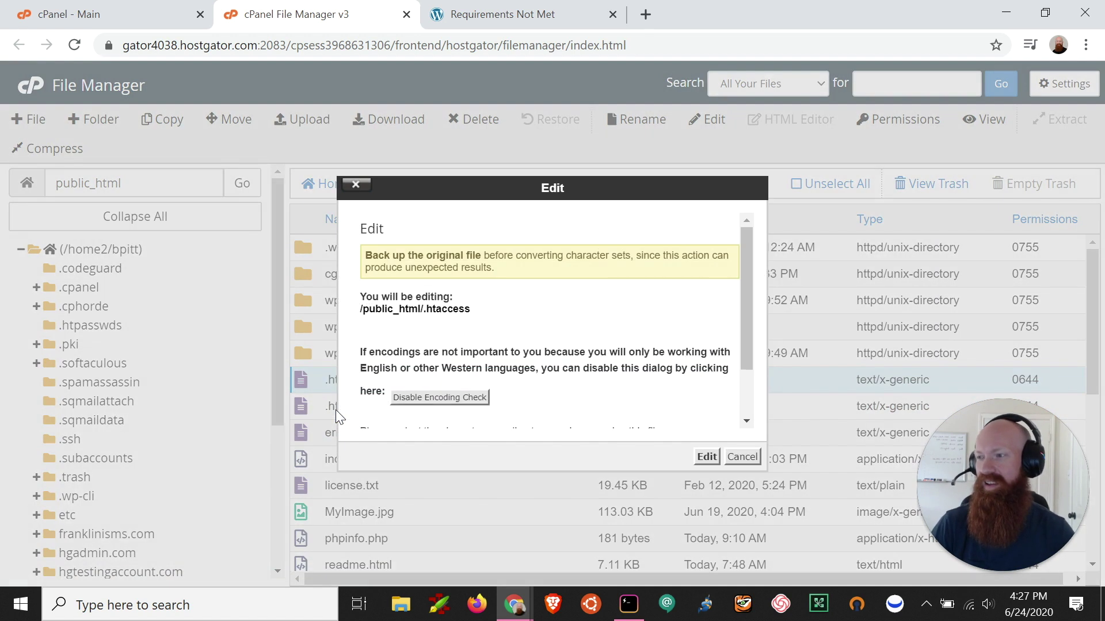
click(707, 456)
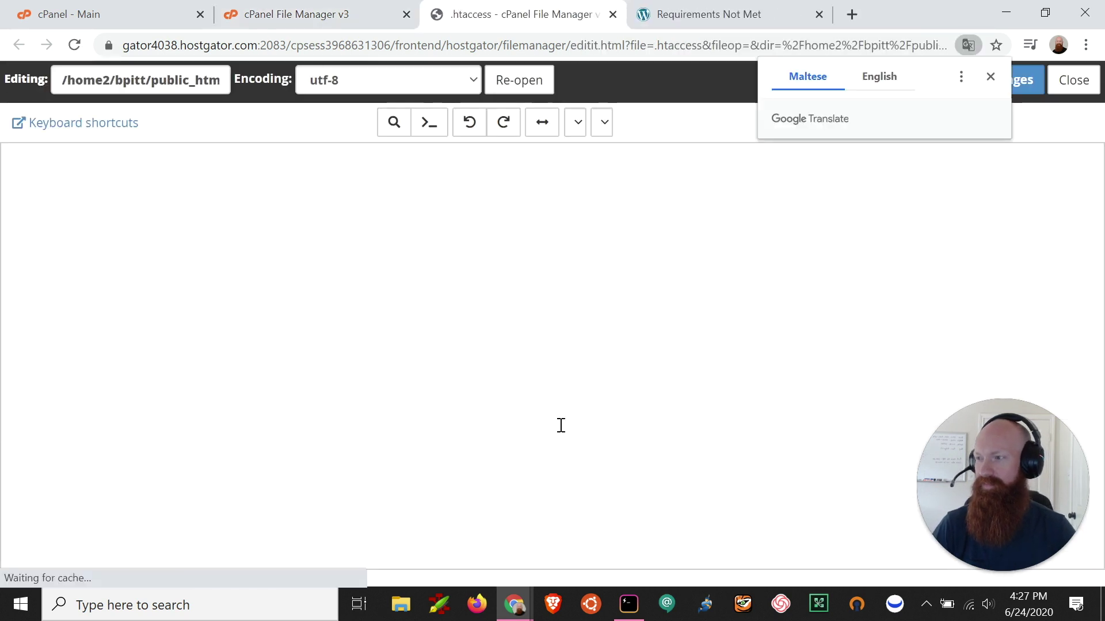
click(989, 76)
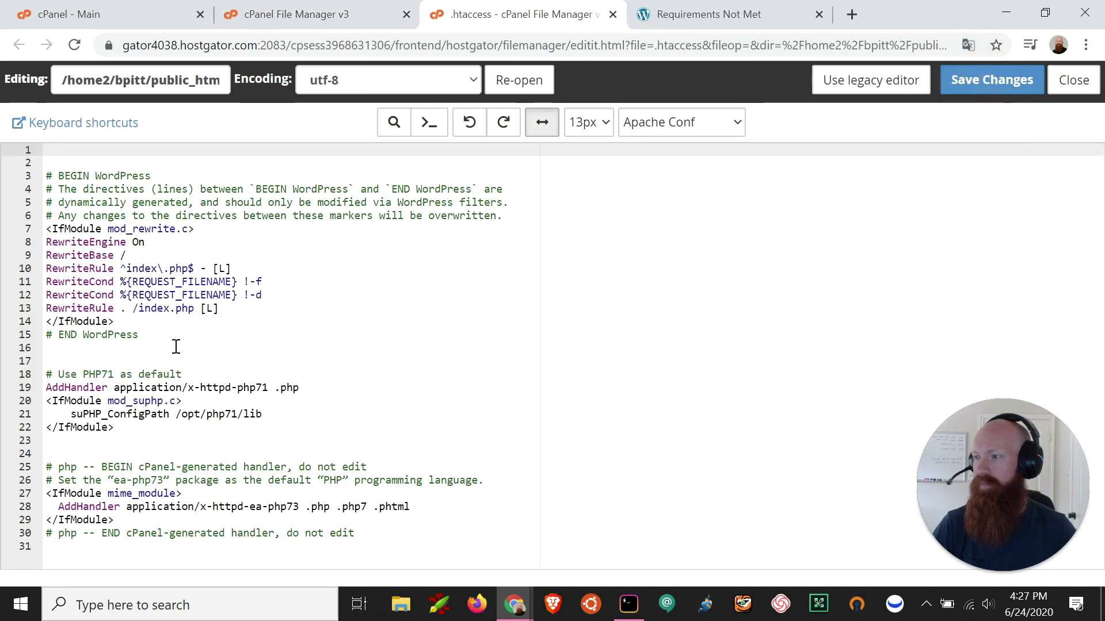
- Select and inspect the PHP71 handler block on lines 18–22
drag(138, 427, 26, 370)
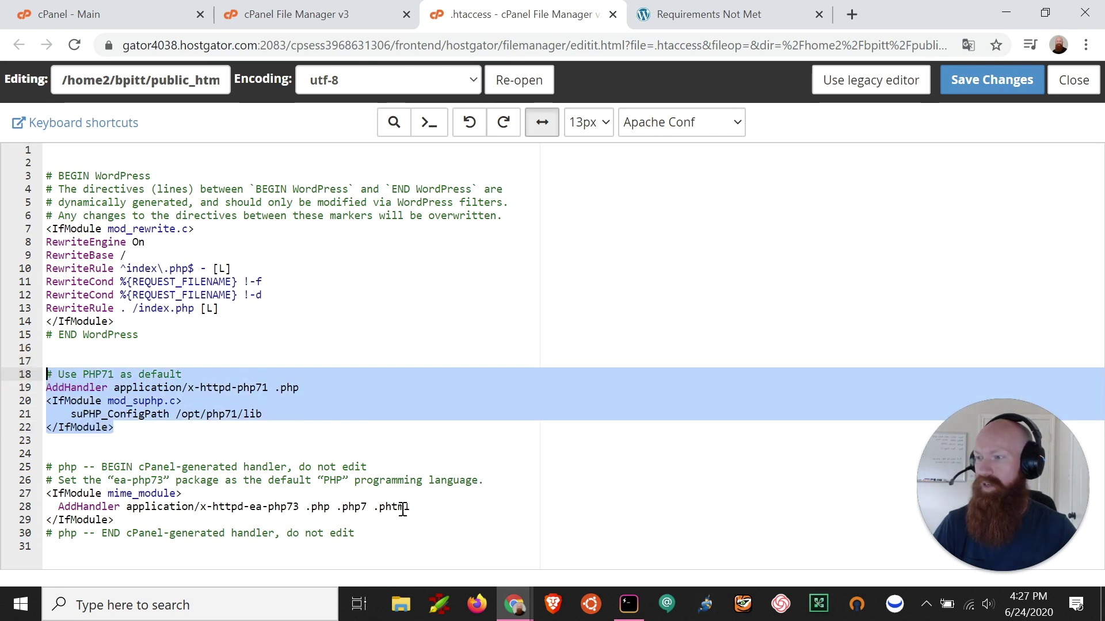
drag(354, 534, 46, 468)
click(223, 442)
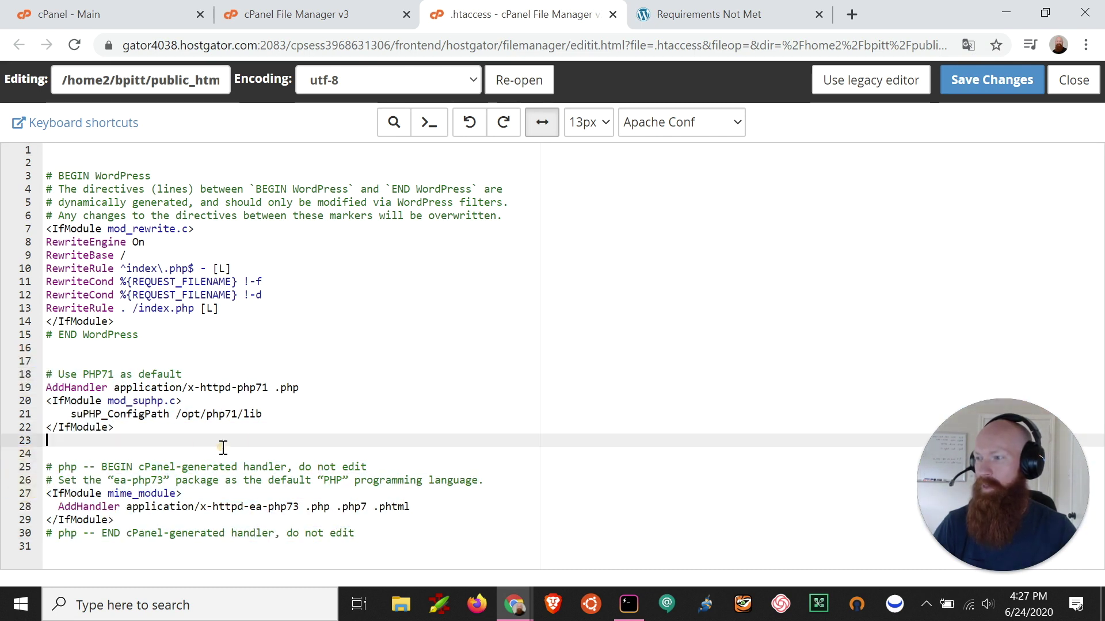
click(160, 427)
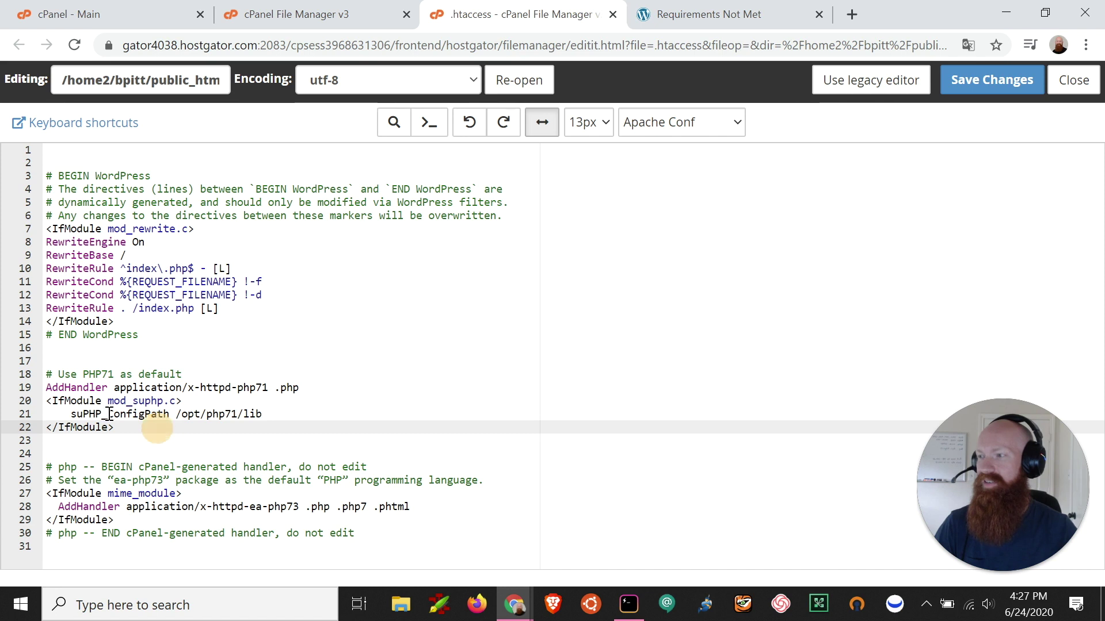
drag(113, 428, 46, 374)
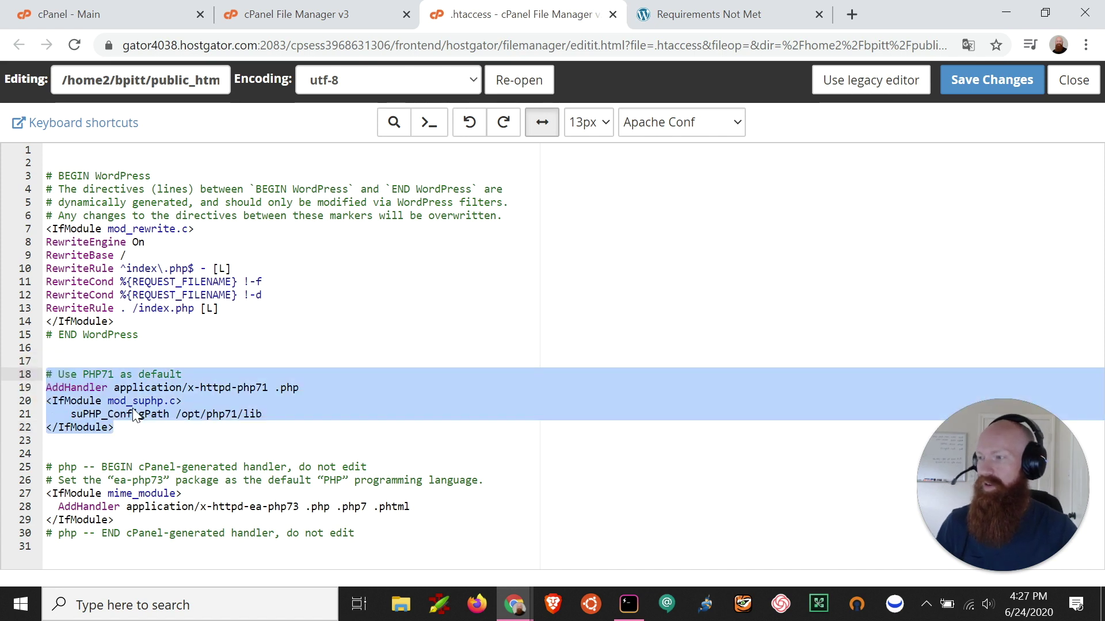
click(52, 403)
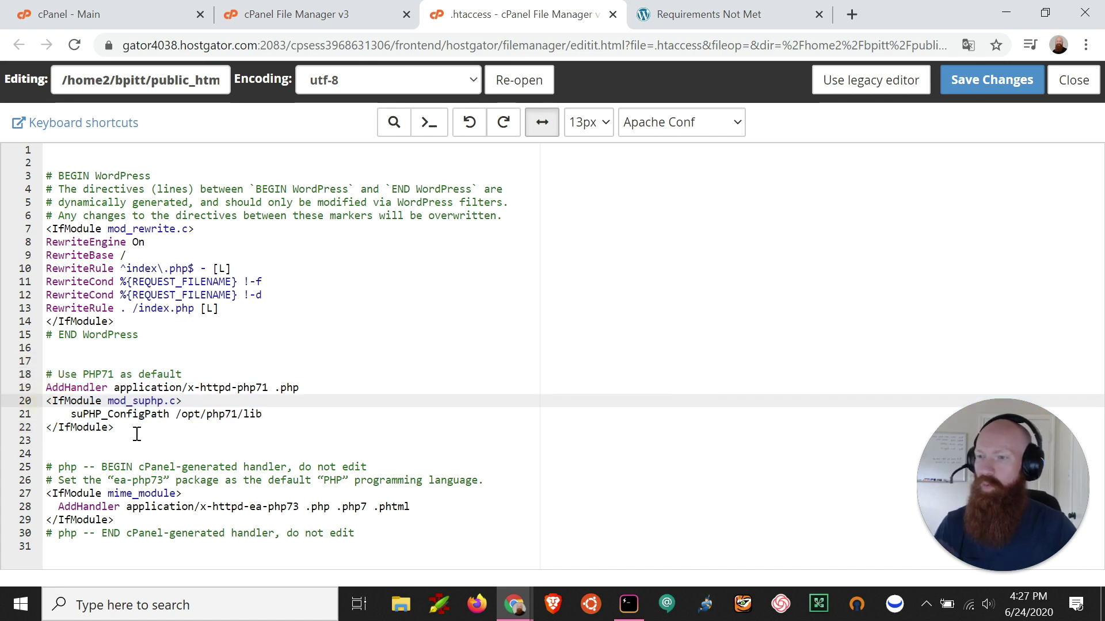
click(199, 427)
key(shift+Up)
key(shift+Up)
key(shift+Up)
key(shift+Down)
key(shift+Home)
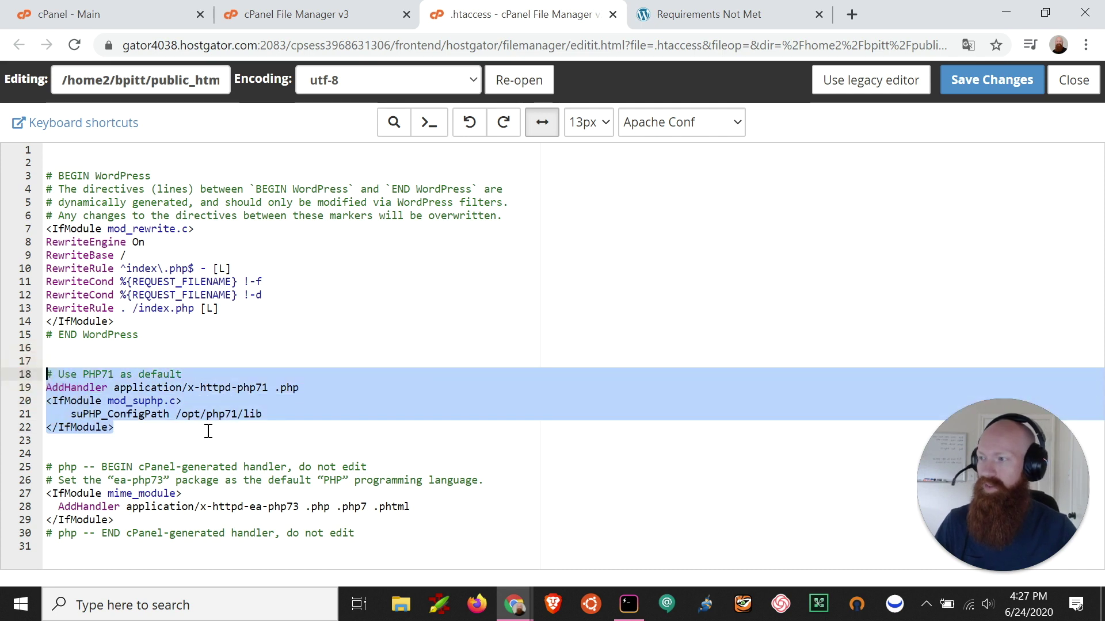
click(208, 436)
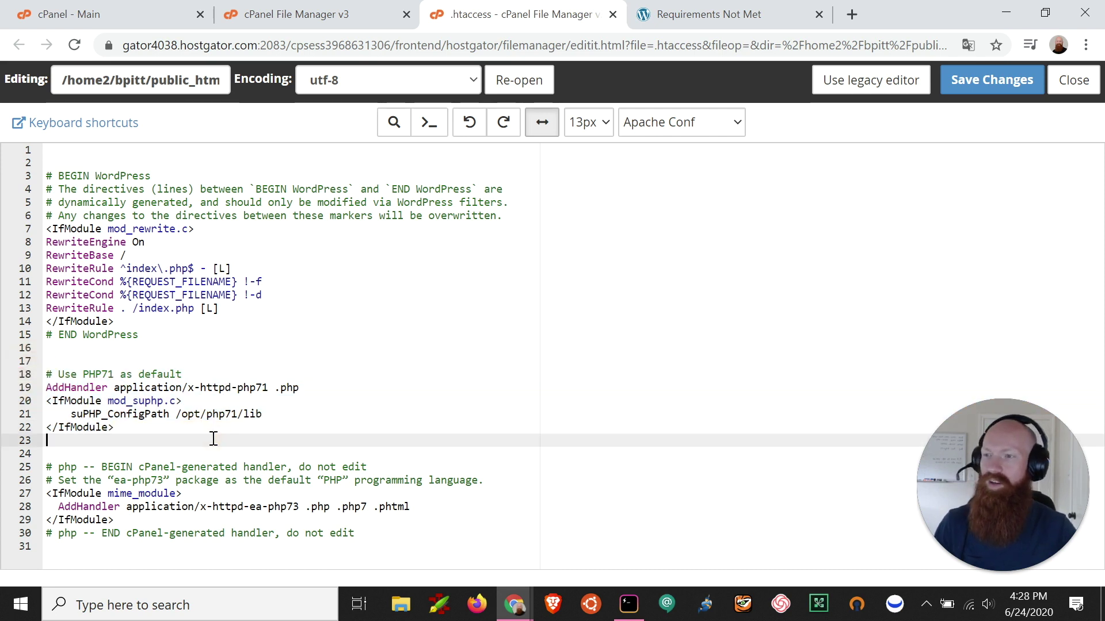
- Comment out lines 19, 20, 21 and 22 with a leading #
click(45, 388)
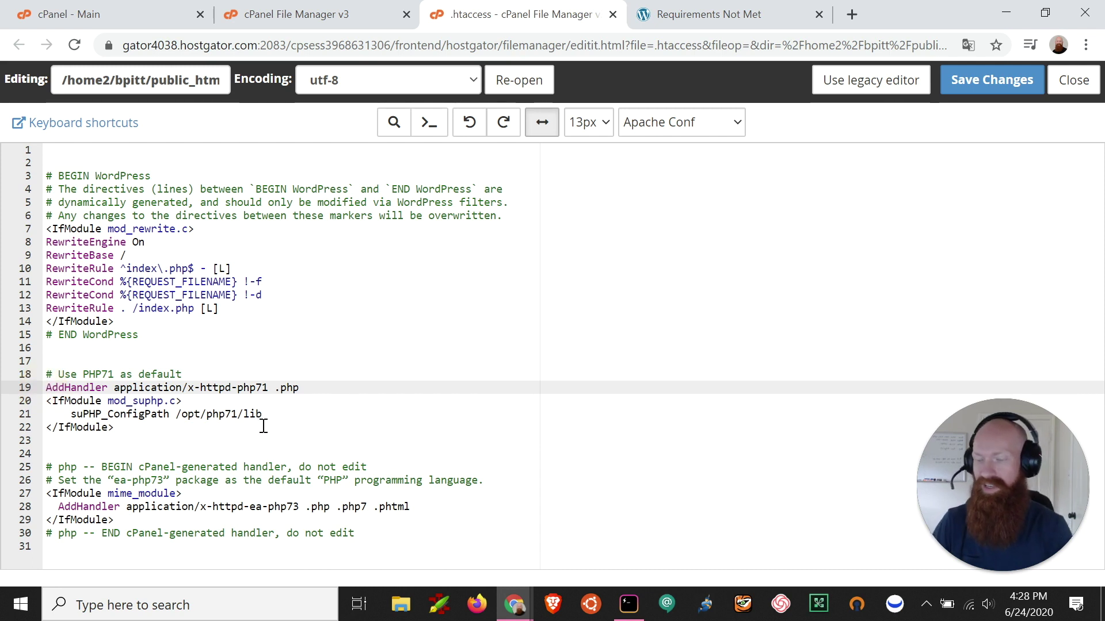
text(#)
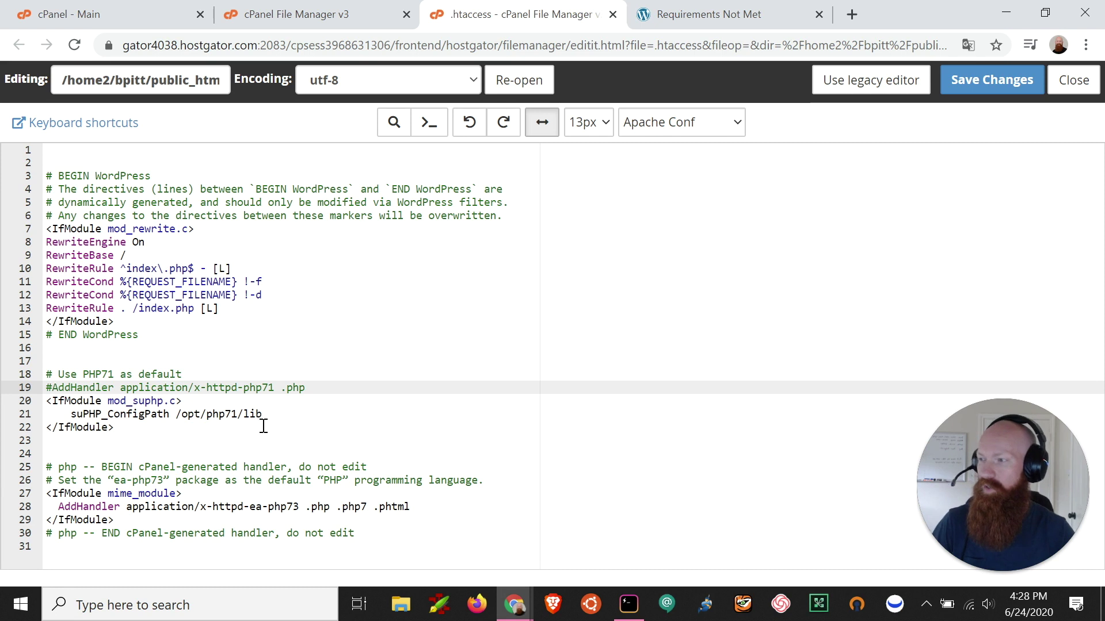
key(Down)
text(#)
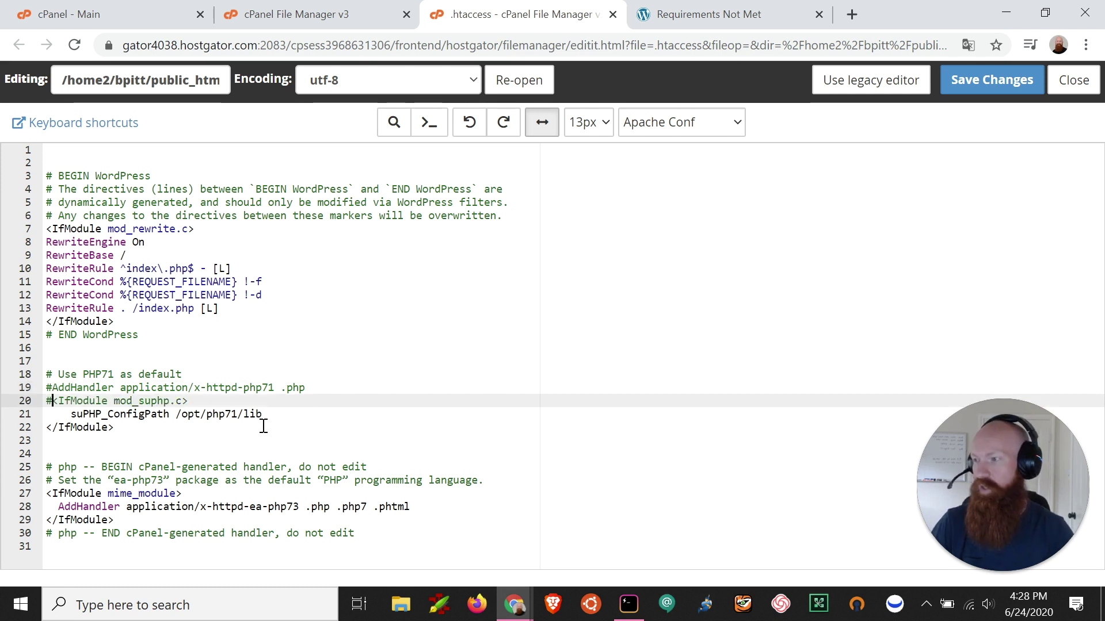
key(Down)
text(#)
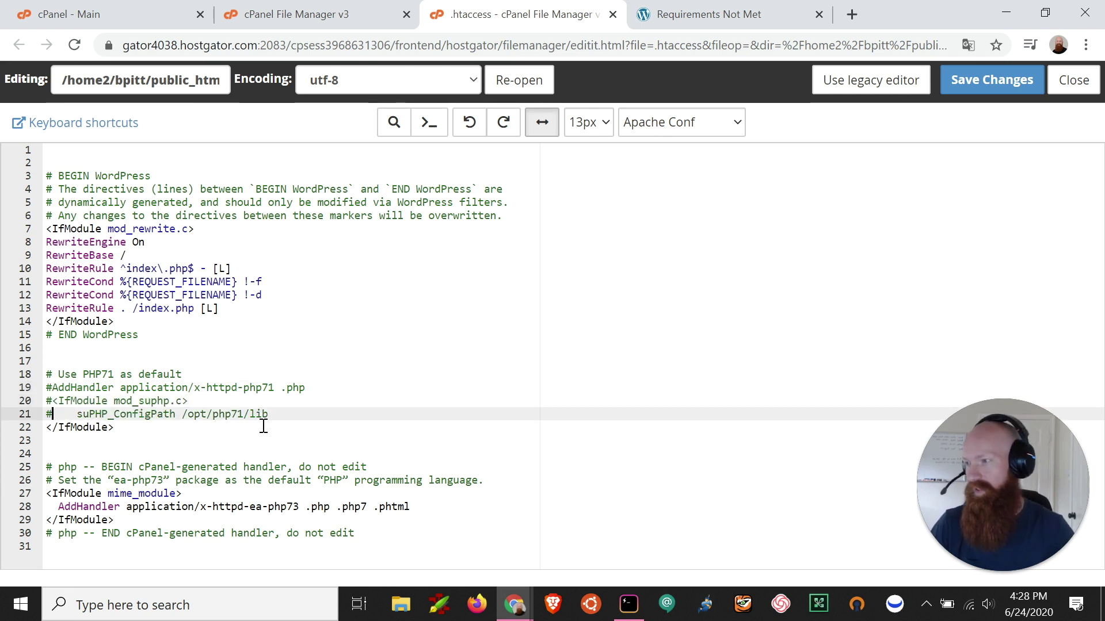
key(Down)
text(#)
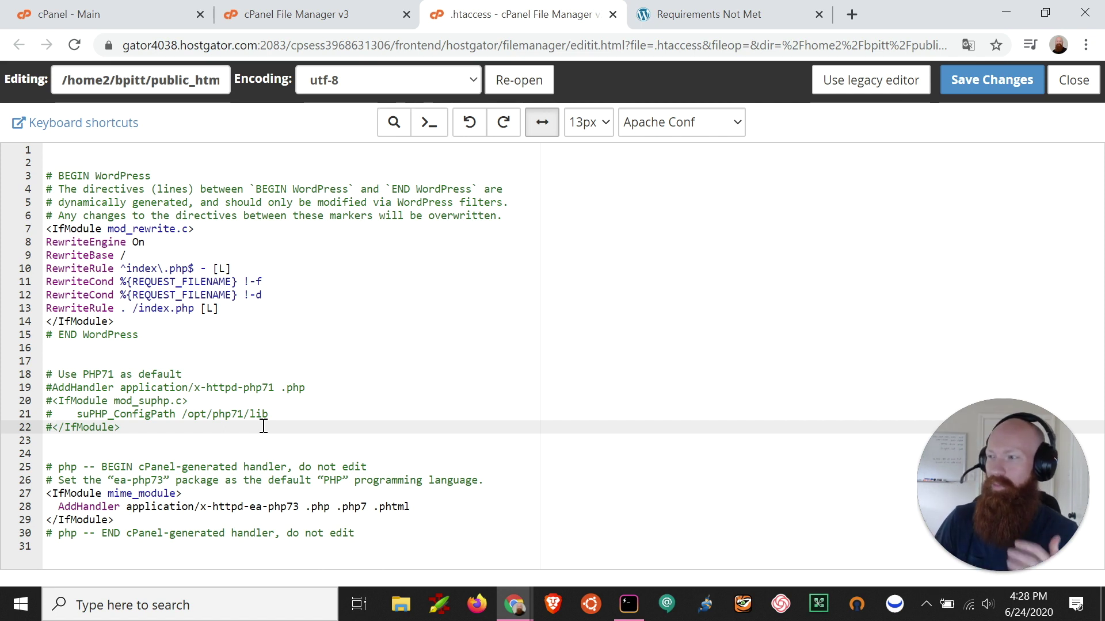
- Review the commented-out PHP71 block and check its comment markers
key(shift+Up)
key(shift+Up)
key(shift+Up)
click(112, 439)
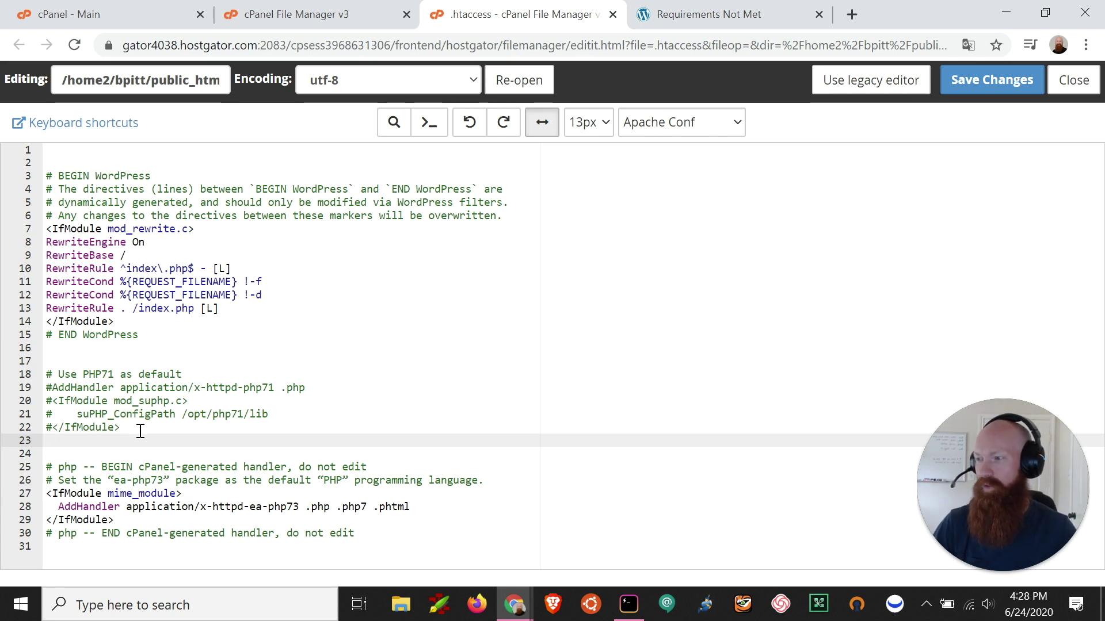
click(52, 373)
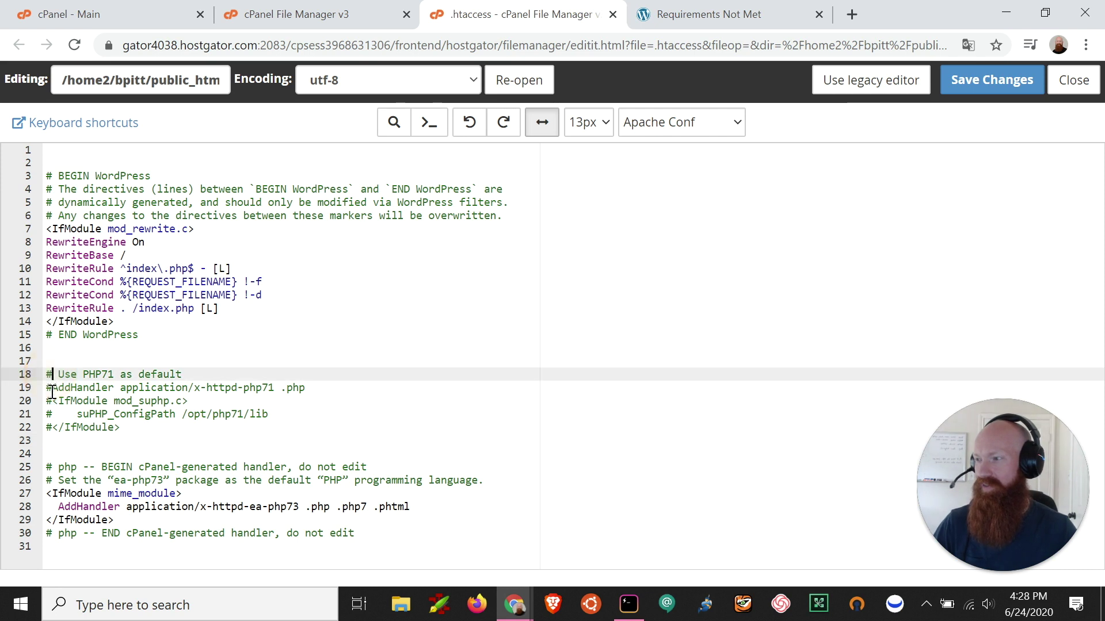
click(51, 400)
click(51, 414)
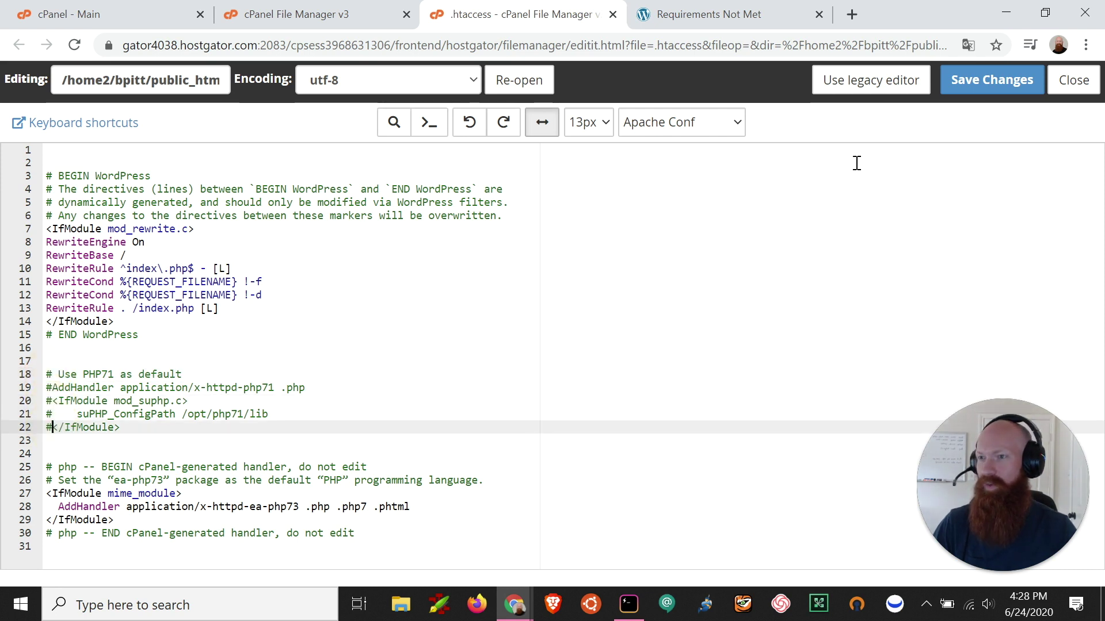
- Save the .htaccess changes and reload the Requirements Not Met site tab
click(991, 79)
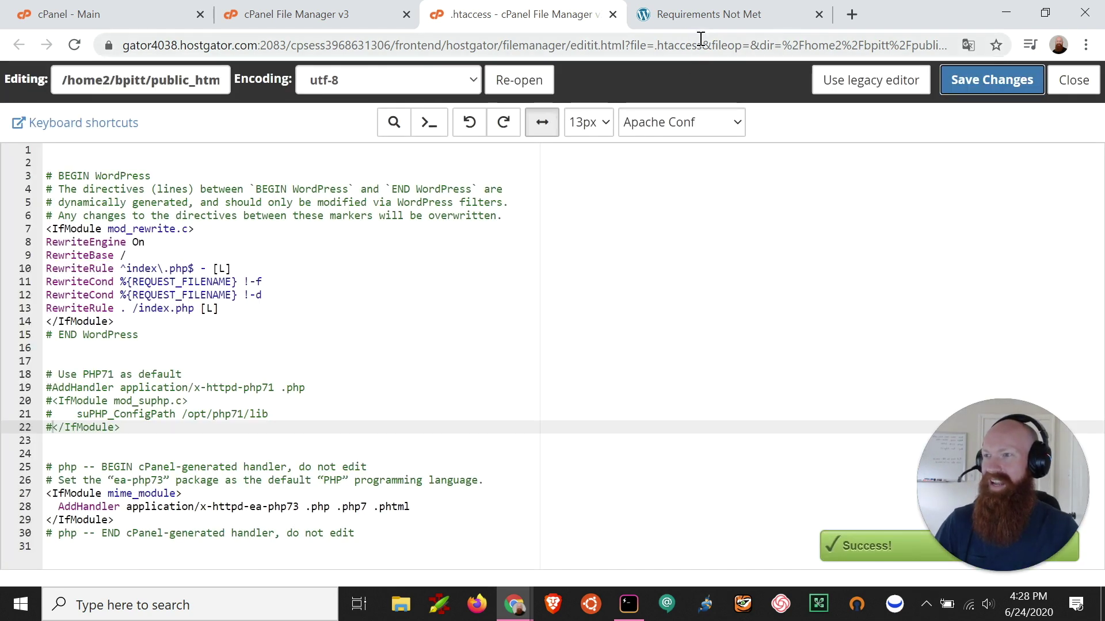
click(691, 14)
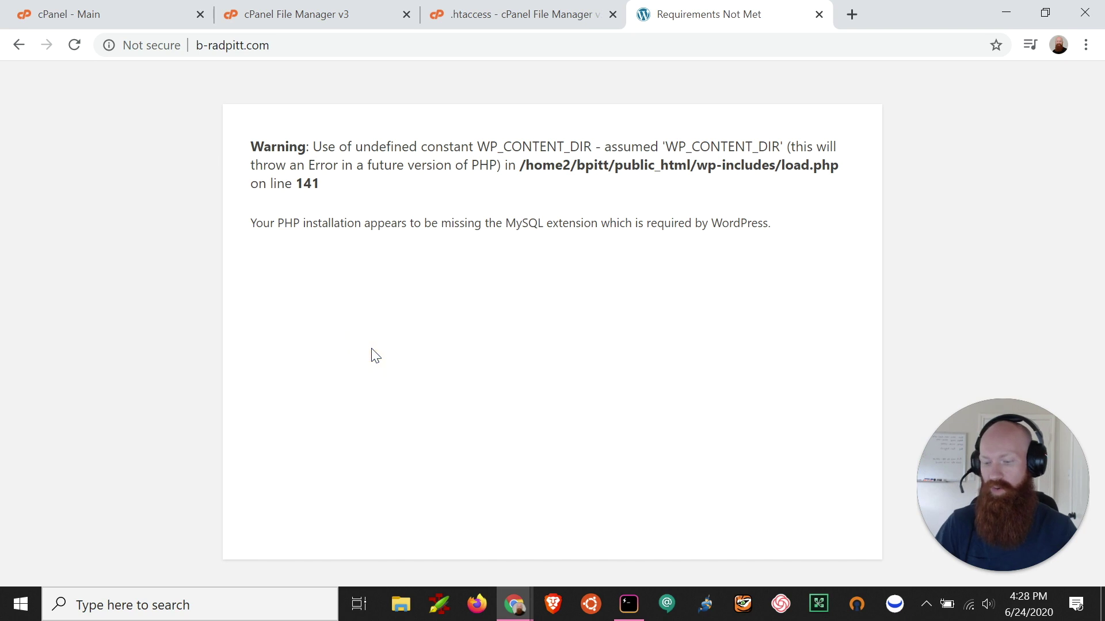
key(F5)
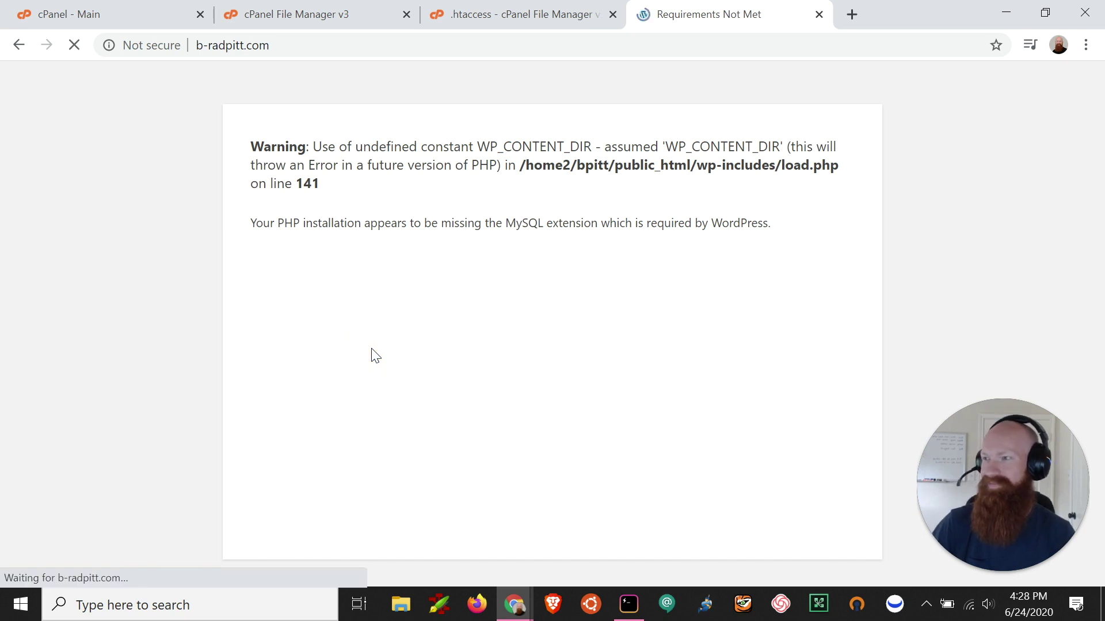